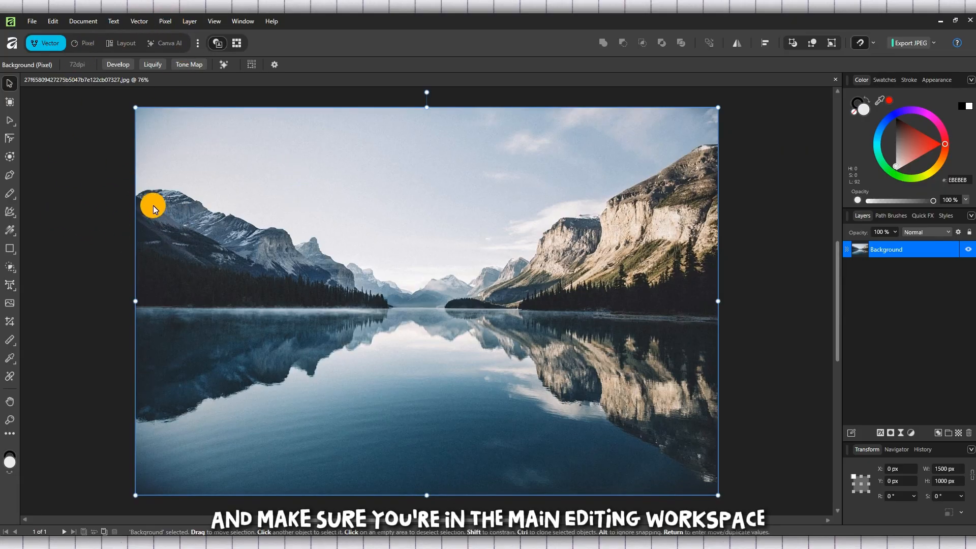
Add a Color Balance adjustment layer above the Background photo and move its settings window slightly.
click(168, 23)
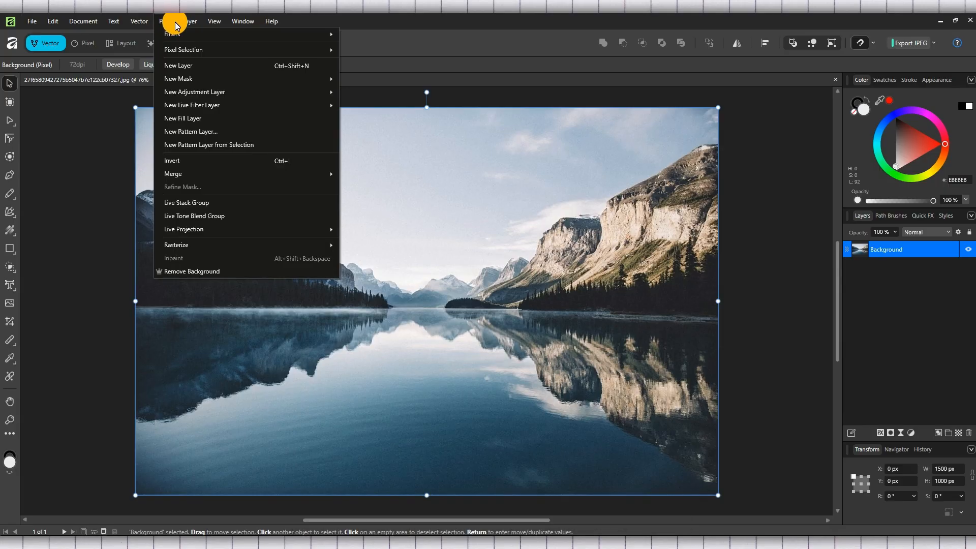
mouse_move(216, 91)
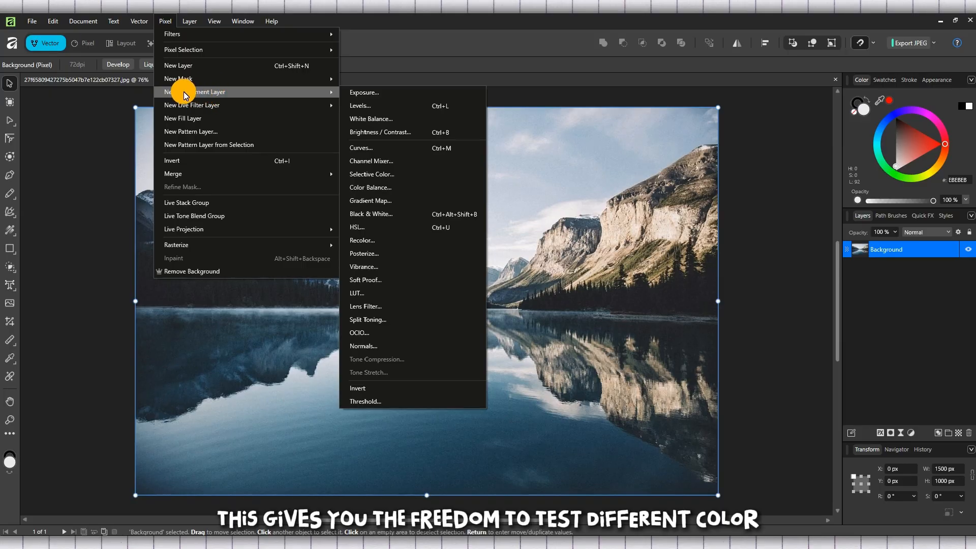
click(163, 23)
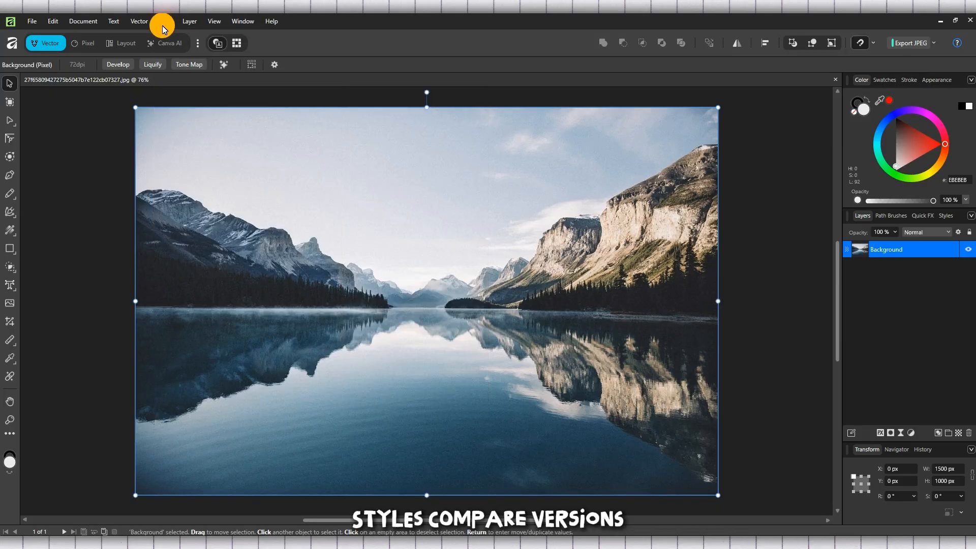
click(163, 23)
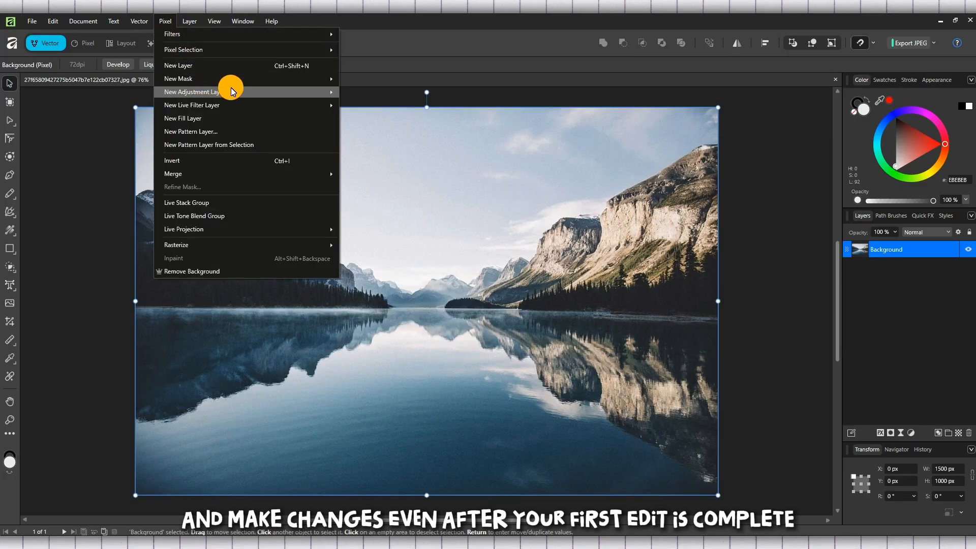
mouse_move(249, 89)
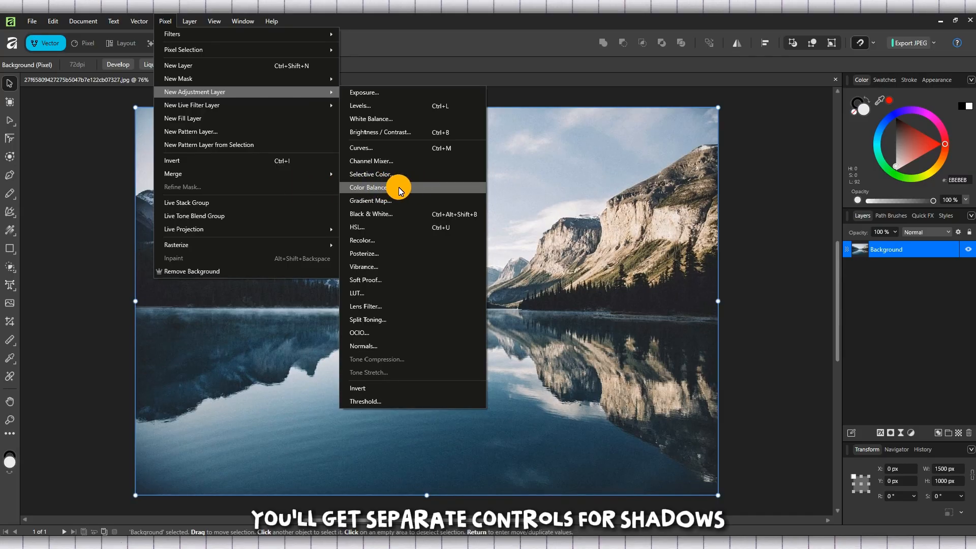
click(412, 187)
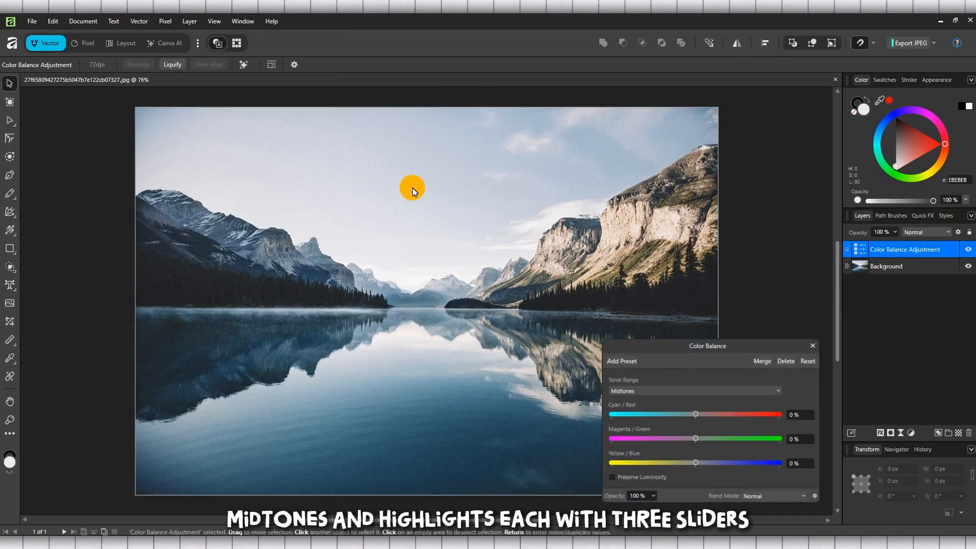
drag(645, 347, 81, 126)
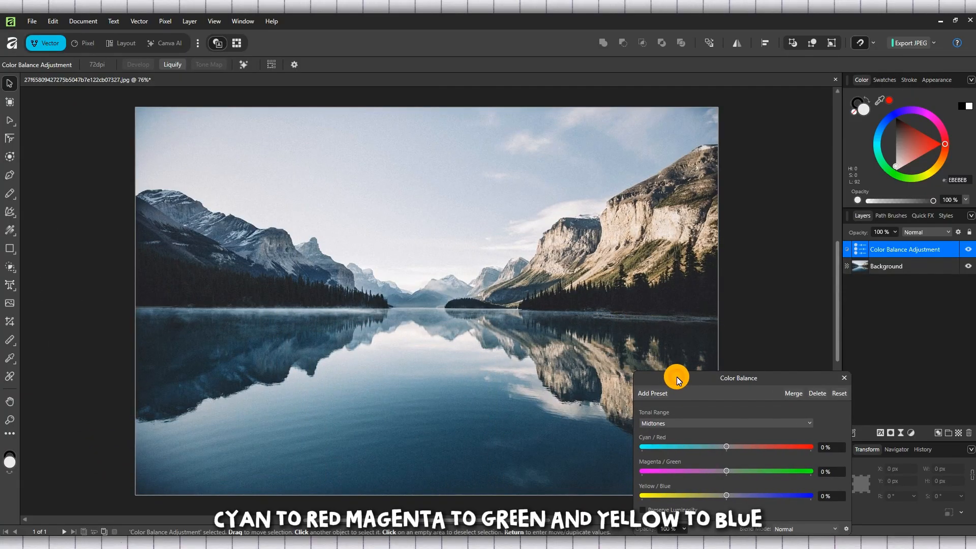
drag(677, 372, 656, 355)
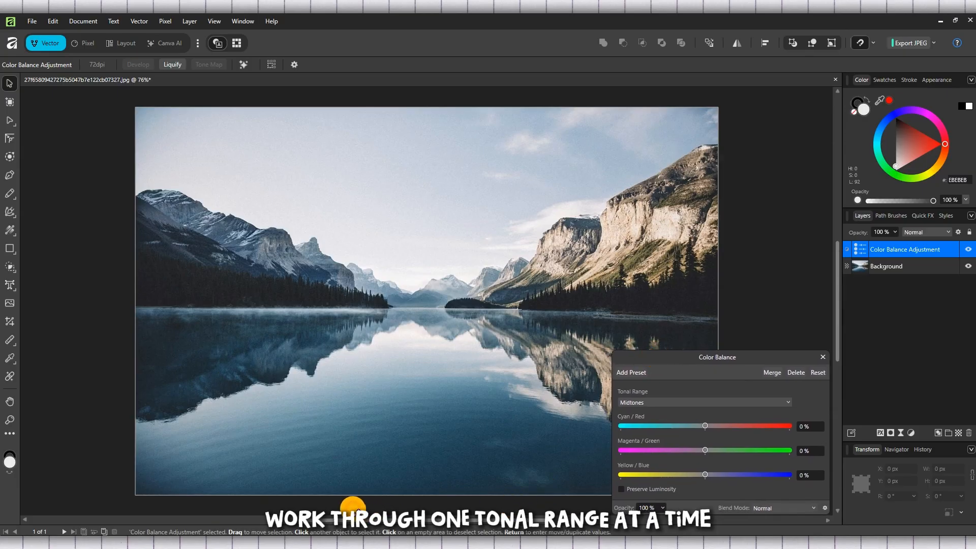
Set the midtones' Cyan/Red to 57%, Magenta/Green to 60% and Yellow/Blue to 70% in the Color Balance adjustment.
drag(705, 426, 745, 475)
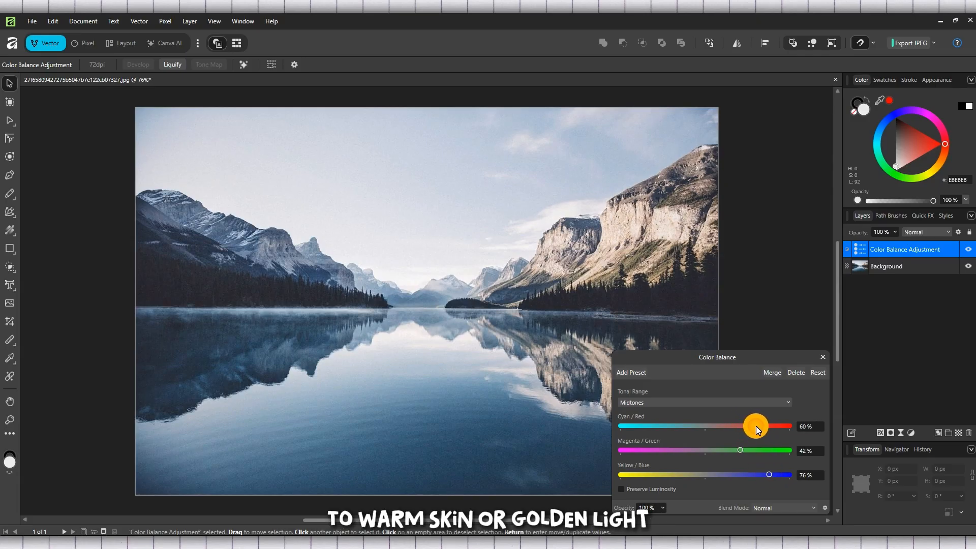
drag(755, 426, 753, 426)
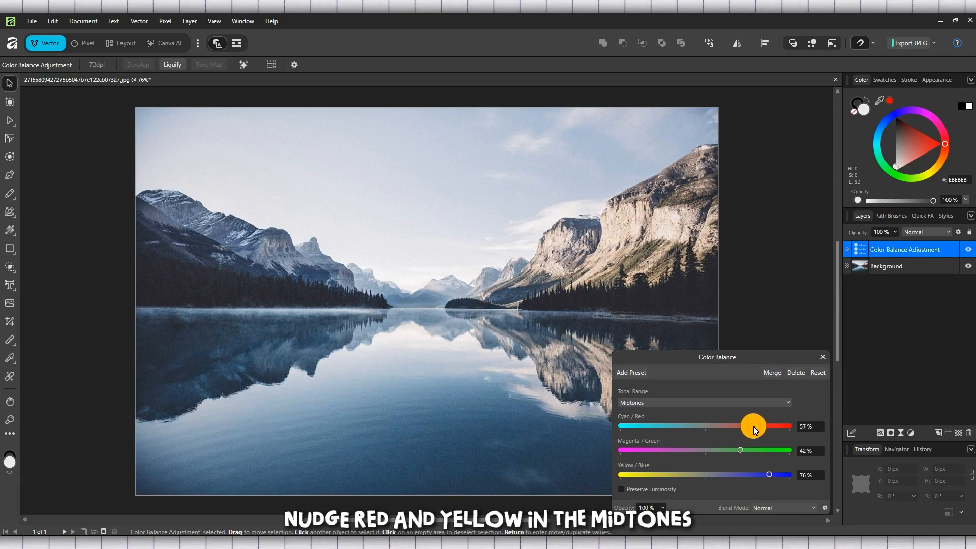
click(739, 450)
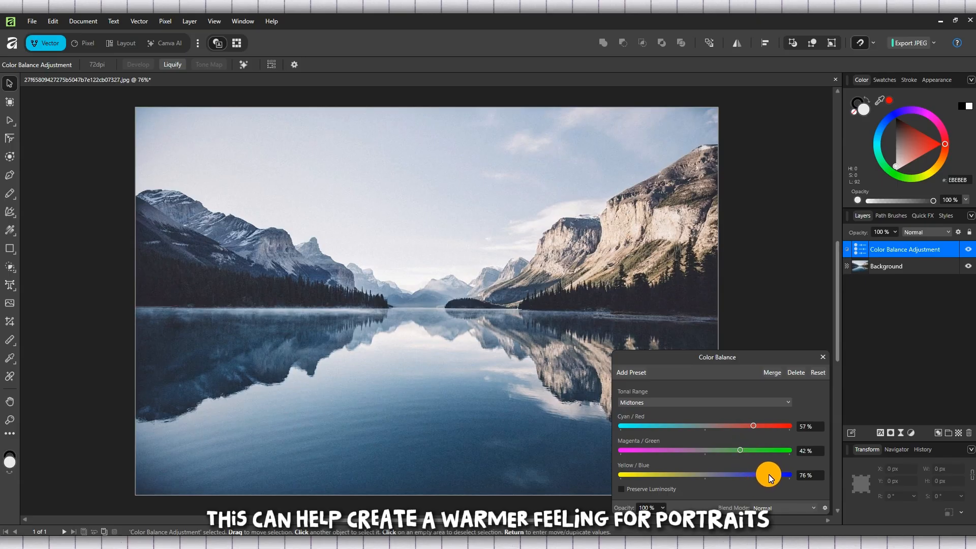
mouse_move(768, 474)
mouse_down()
mouse_move(615, 475)
mouse_move(761, 471)
mouse_up()
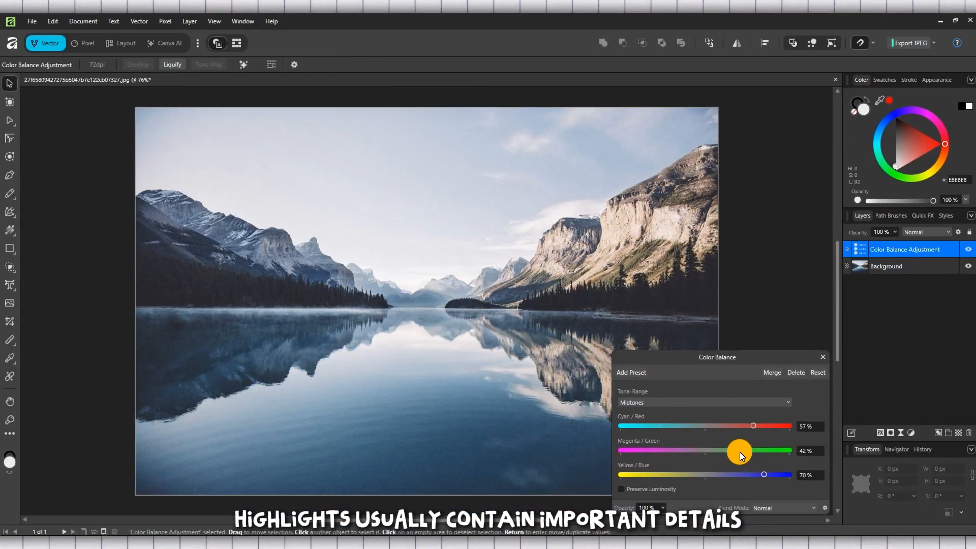
mouse_move(740, 450)
mouse_down()
mouse_move(593, 449)
mouse_move(748, 446)
mouse_up()
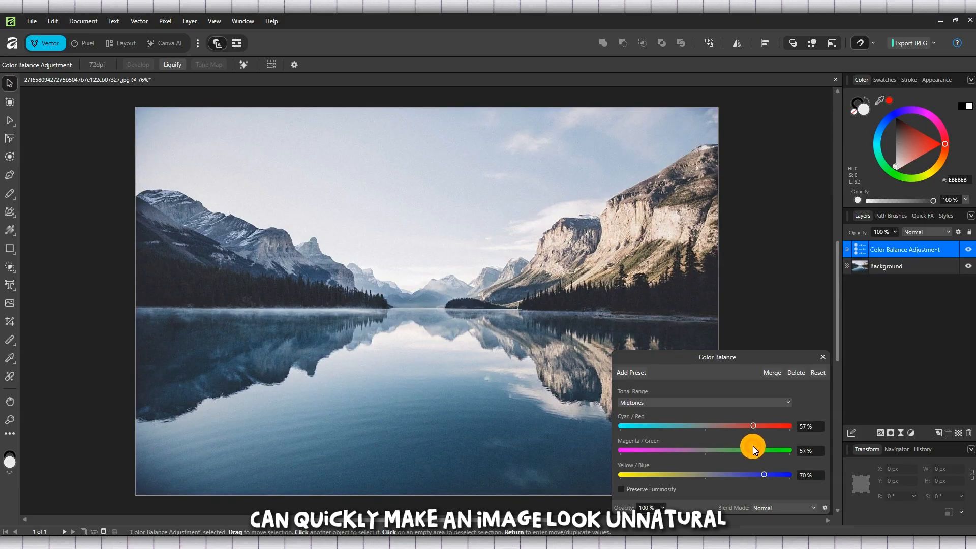
drag(752, 446, 755, 448)
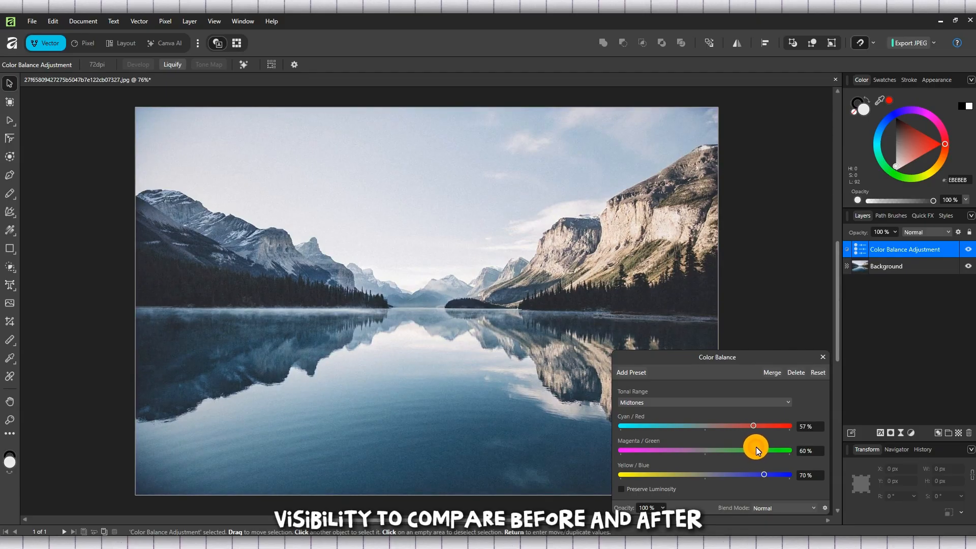
Toggle the Color Balance layer's visibility repeatedly to compare the photo with and without the adjustment.
click(971, 251)
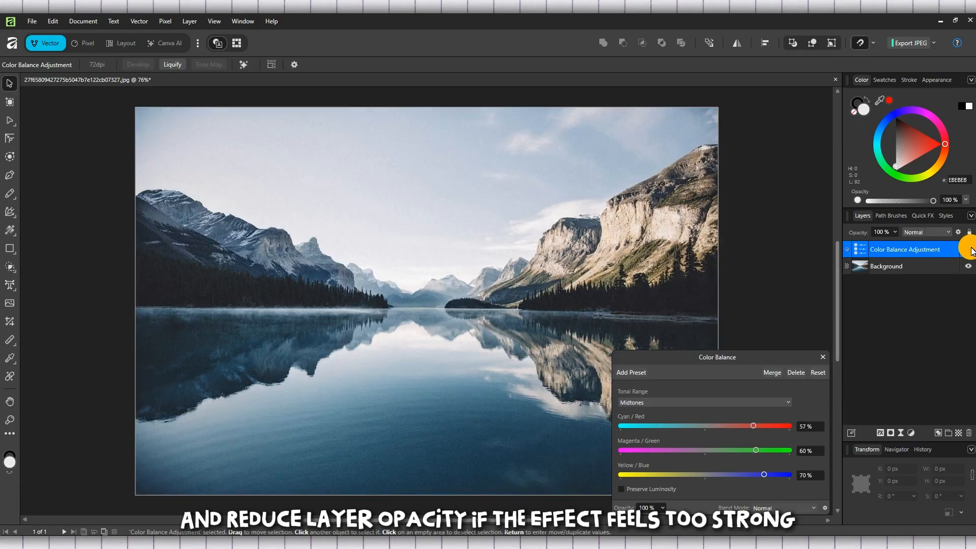
click(970, 251)
click(970, 251)
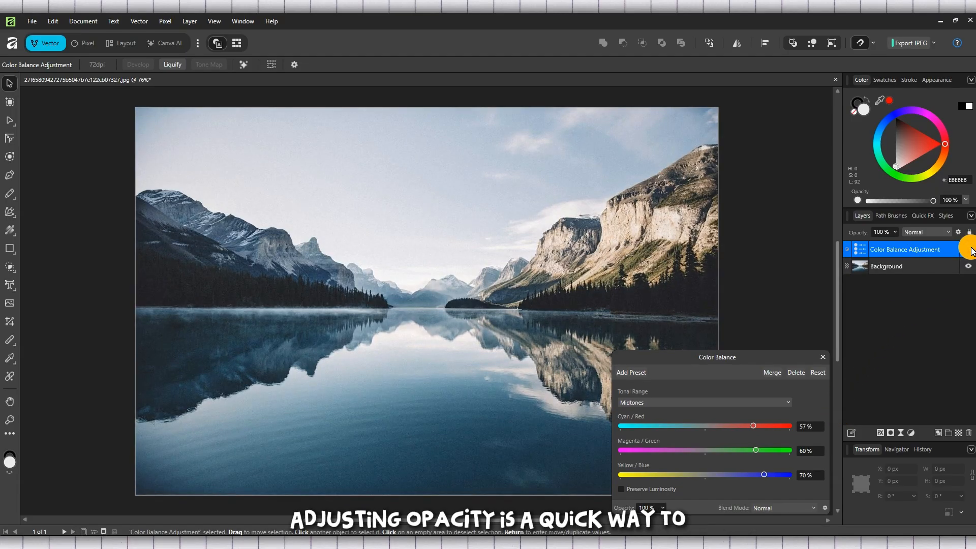
click(970, 251)
click(971, 251)
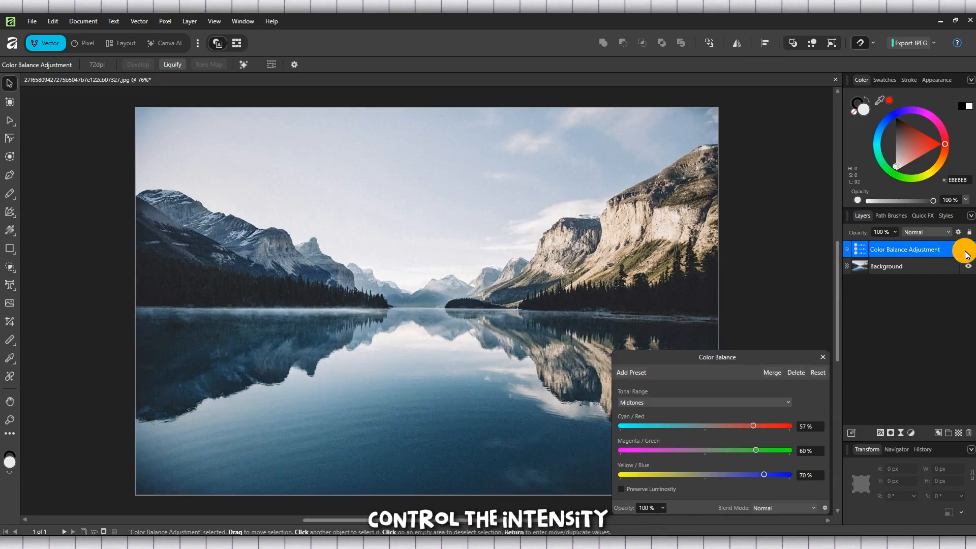
Set the midtones' Cyan/Red to 80% and Magenta/Green to 70%, and make the Color Balance layer visible again.
drag(774, 427, 773, 425)
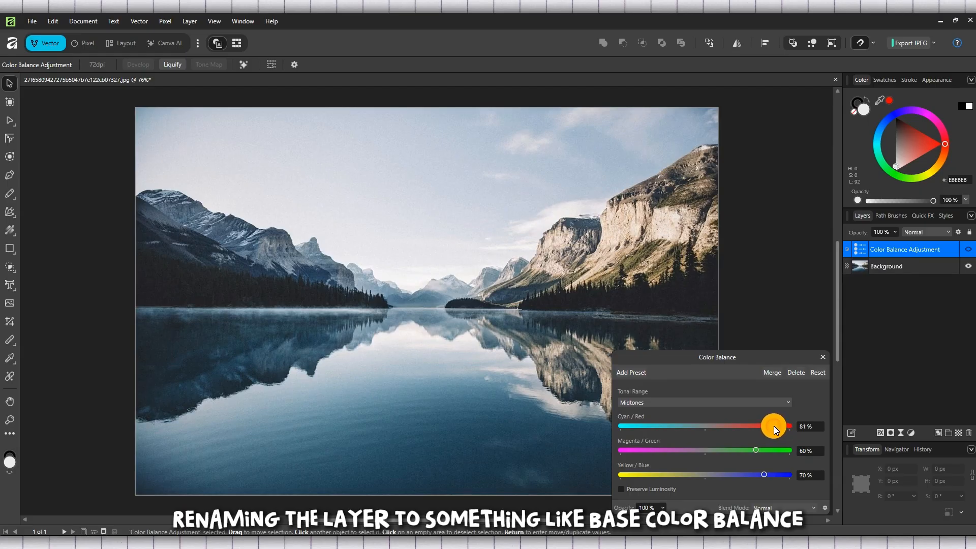
drag(774, 426, 773, 425)
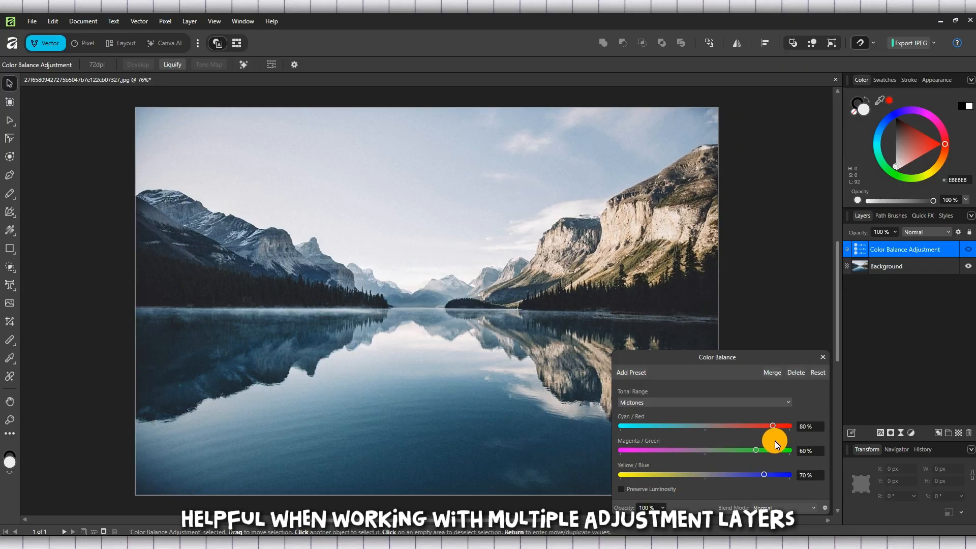
drag(763, 450, 764, 450)
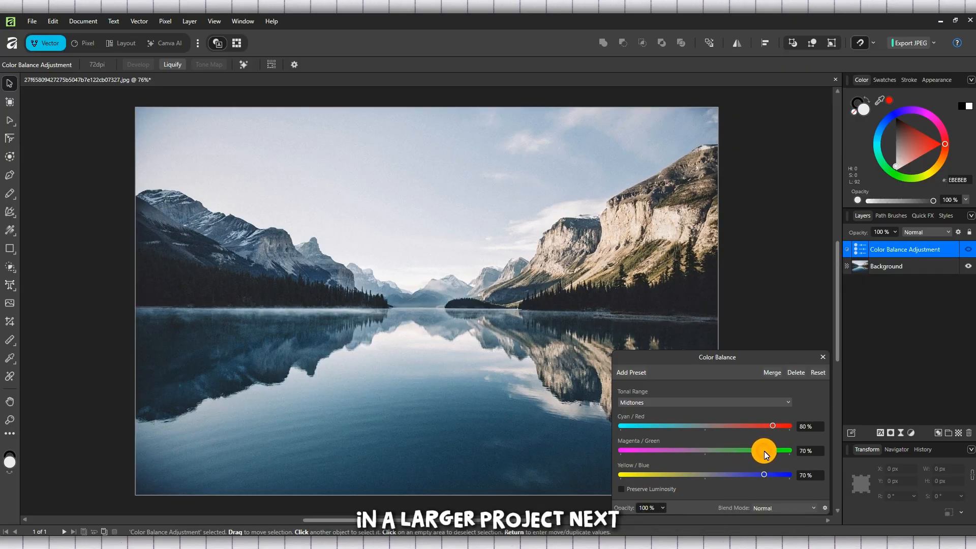
click(822, 358)
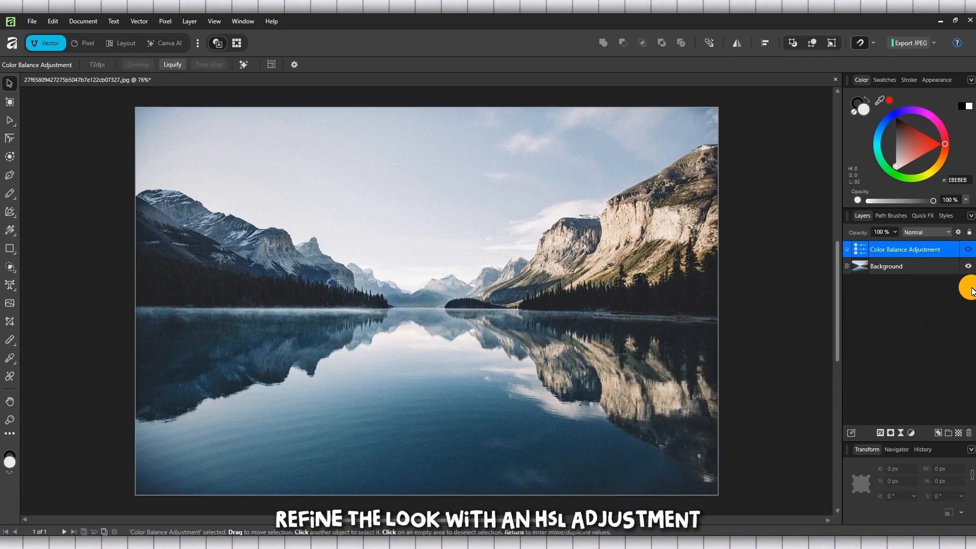
click(968, 249)
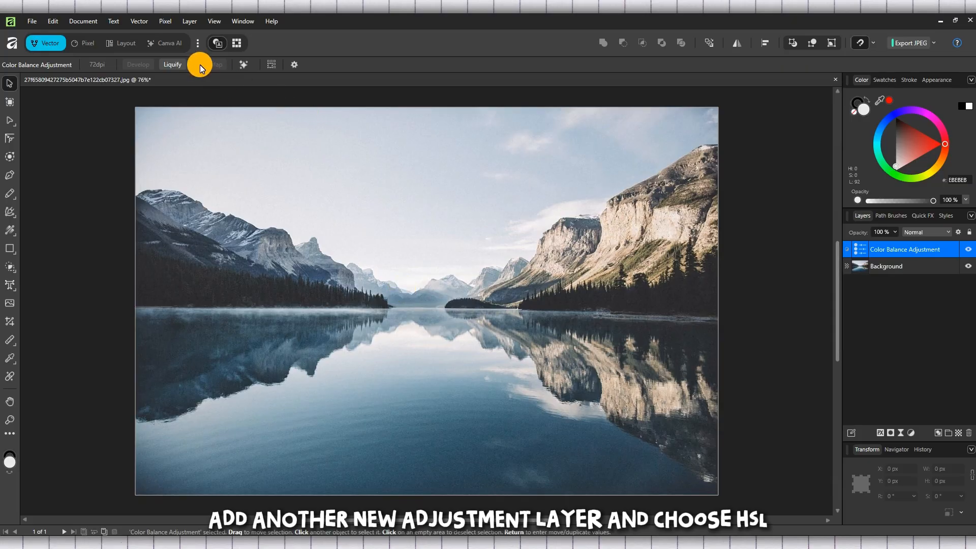
Add an HSL adjustment layer above the Color Balance adjustment.
click(166, 21)
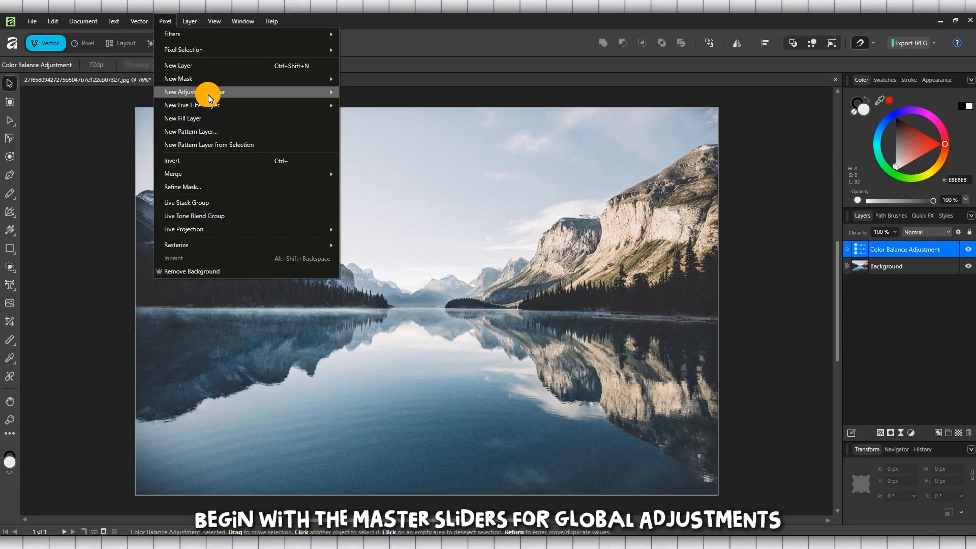
mouse_move(209, 94)
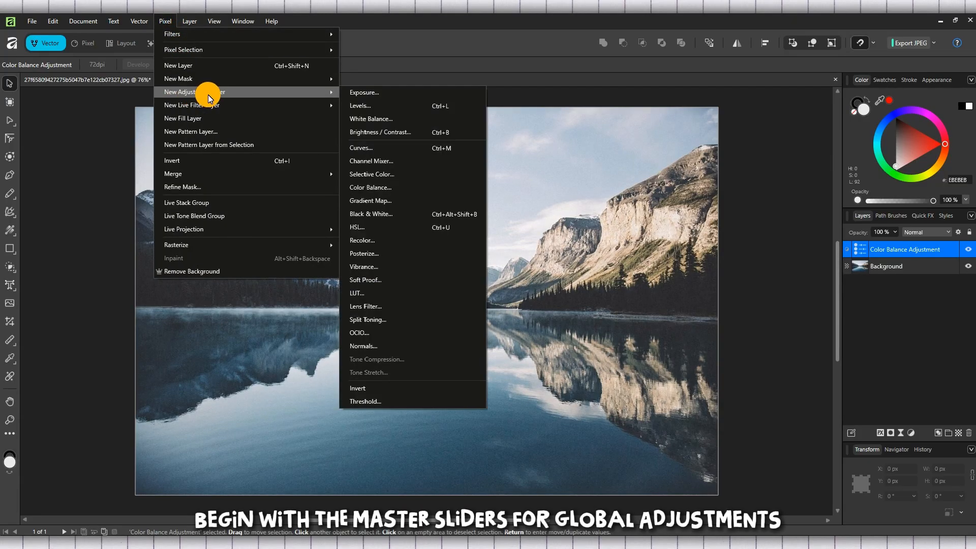
click(407, 227)
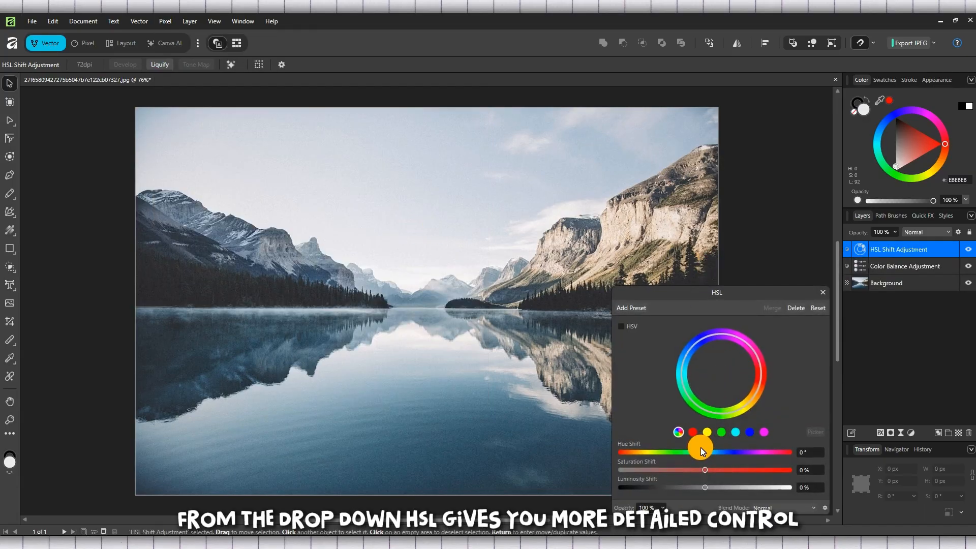
Set the HSL adjustment's master Hue Shift to about -1.1°, Saturation Shift to 60% and Luminosity Shift to 1%.
drag(707, 450, 757, 471)
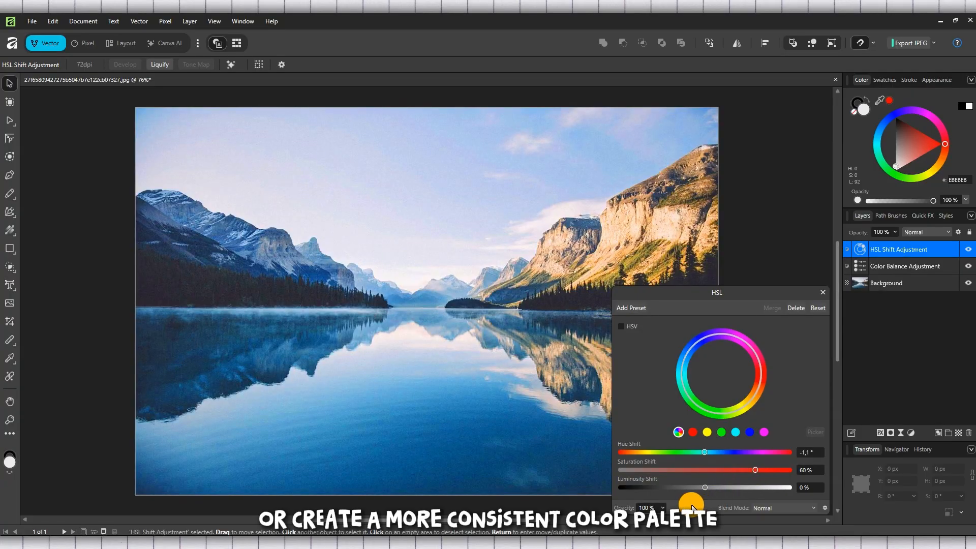
mouse_move(706, 486)
mouse_down()
mouse_move(679, 486)
mouse_move(724, 488)
mouse_move(711, 490)
mouse_up()
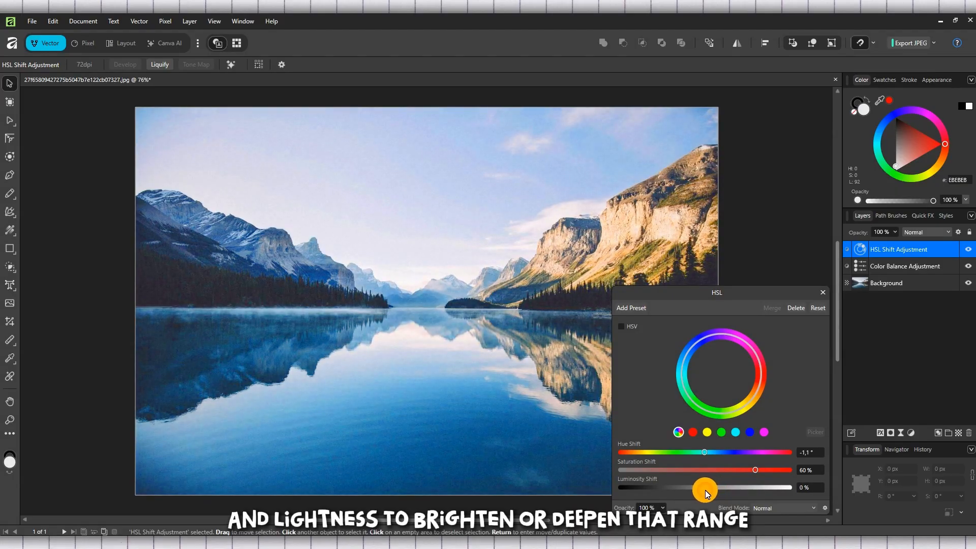
drag(705, 490, 703, 490)
click(707, 487)
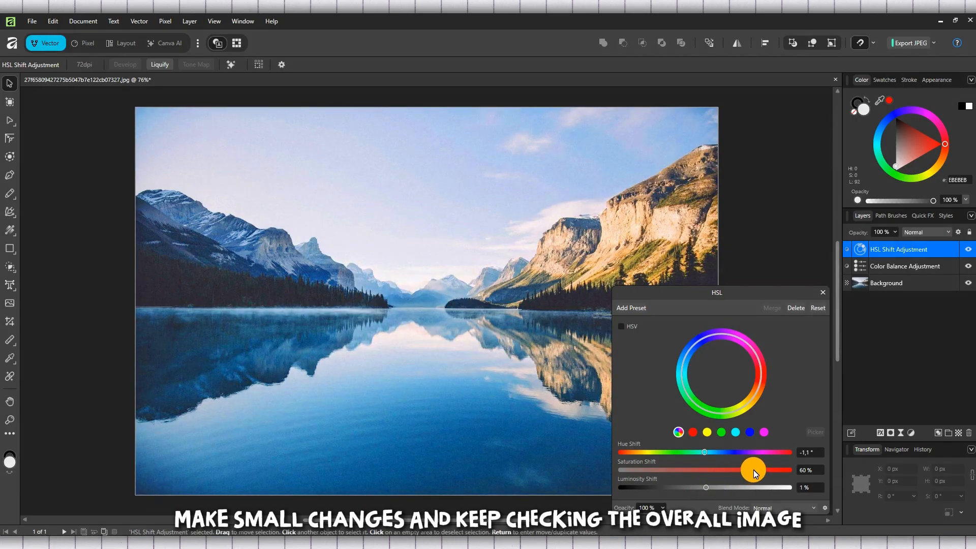
Reduce the HSL Saturation Shift to 23%, set the Hue Shift to about -5.4°, and close the adjustment settings.
drag(753, 470, 697, 450)
drag(699, 452, 702, 454)
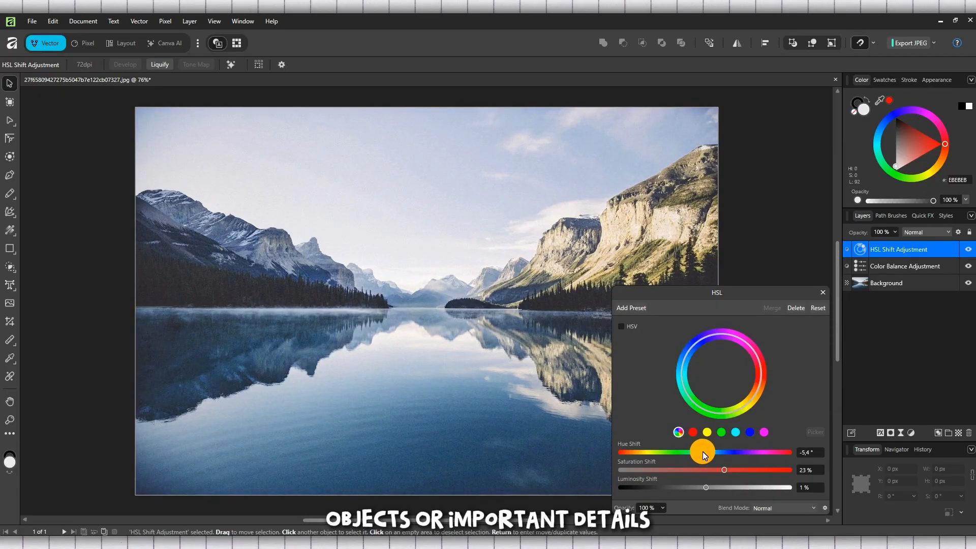
click(819, 295)
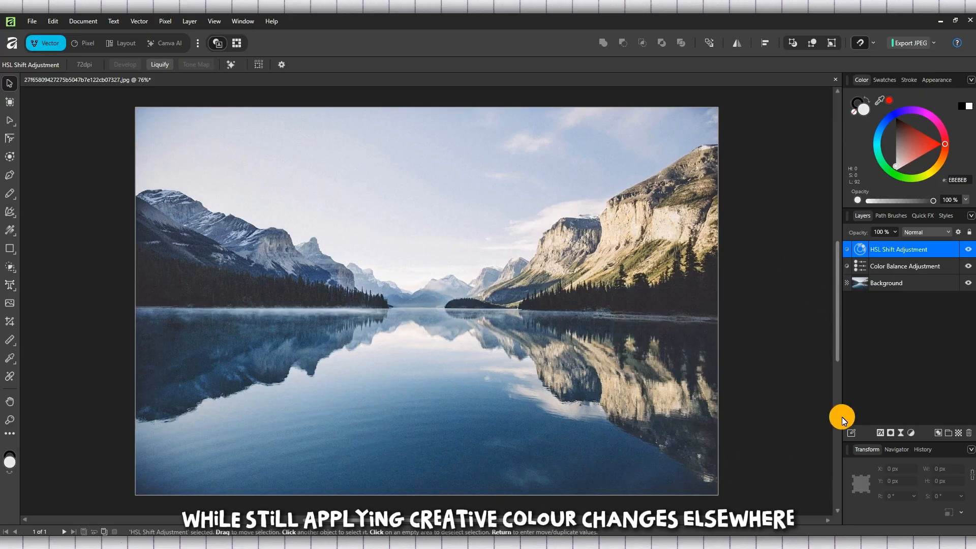
Toggle the visibility of the HSL and Color Balance layers to compare the photo before and after the adjustments.
click(968, 266)
click(969, 266)
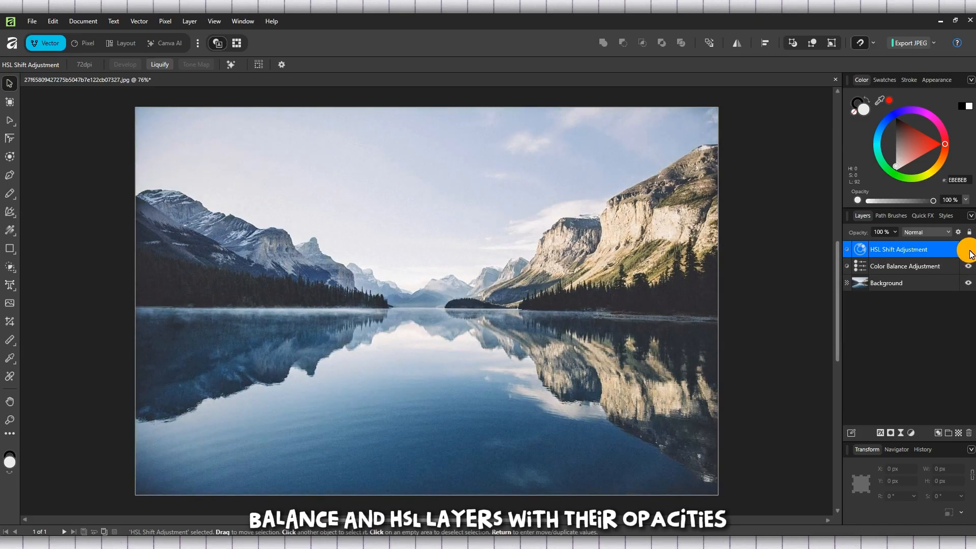
click(968, 267)
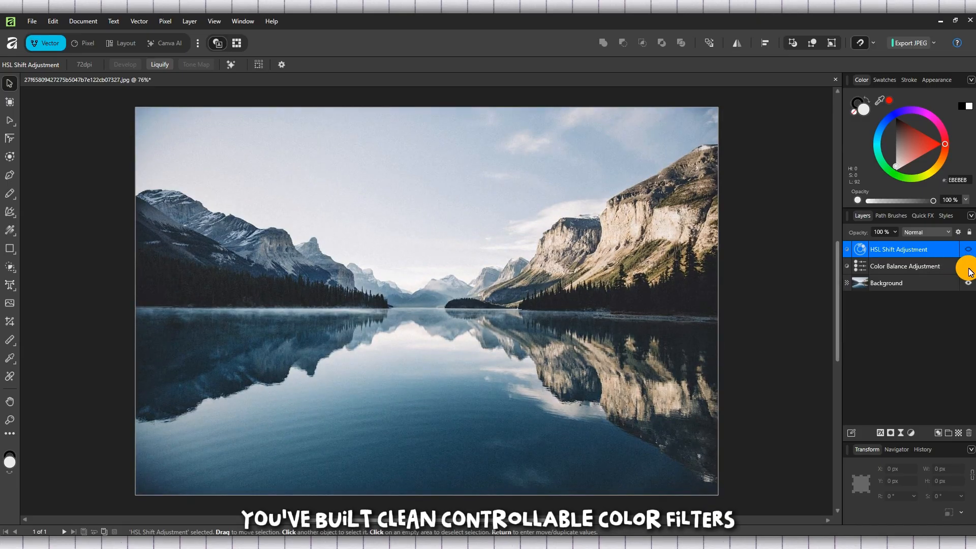
click(968, 268)
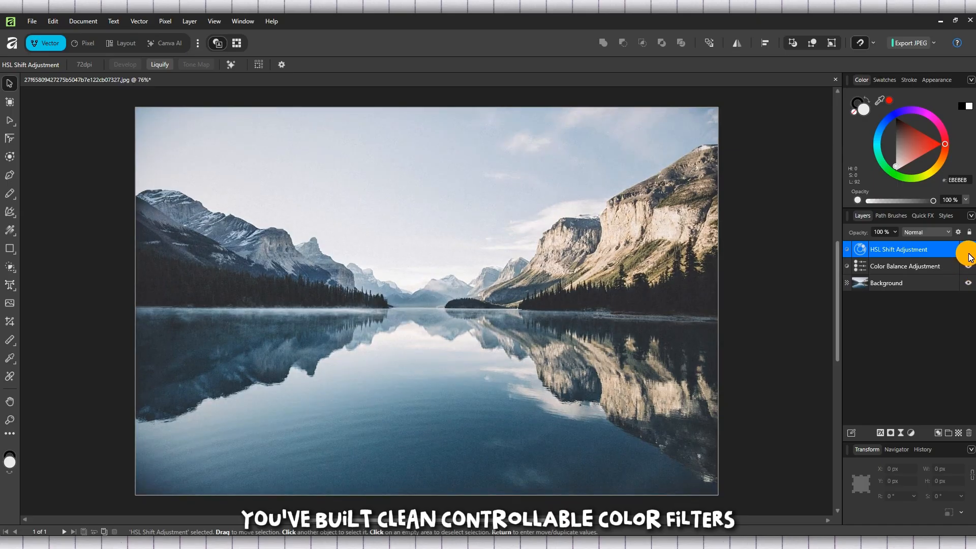